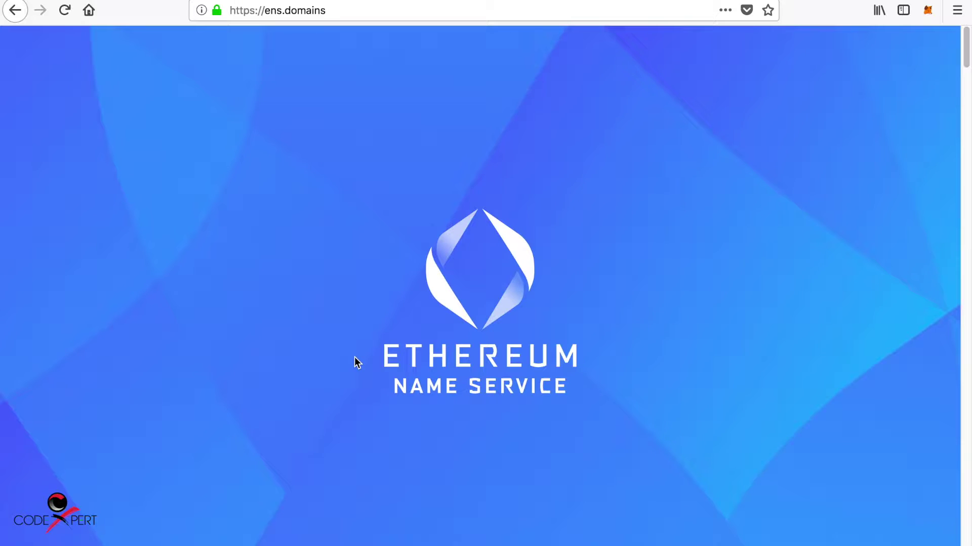
Scroll down the ENS homepage to the 'No long addresses' section
scroll(354, 356, down, 5)
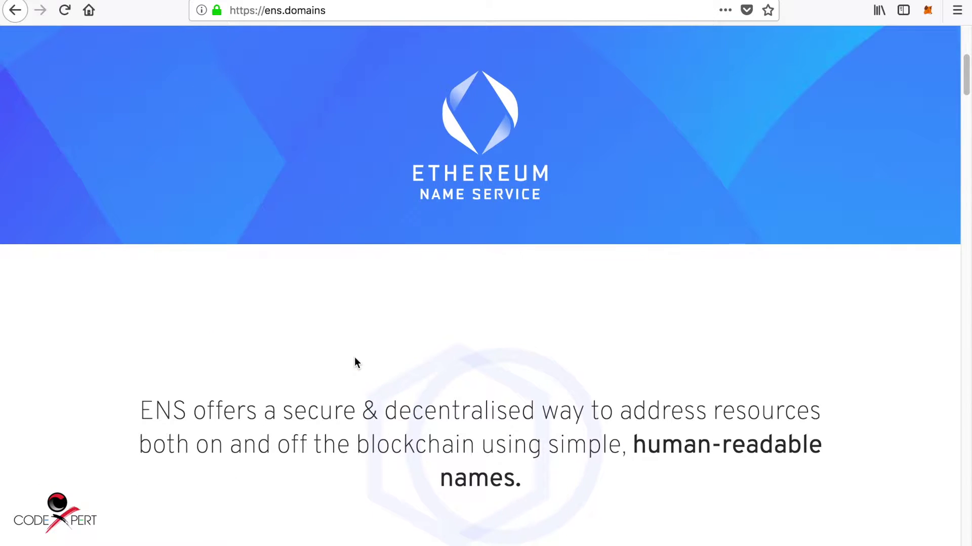
scroll(354, 358, down, 1)
scroll(355, 357, down, 2)
scroll(354, 358, down, 2)
scroll(354, 357, down, 3)
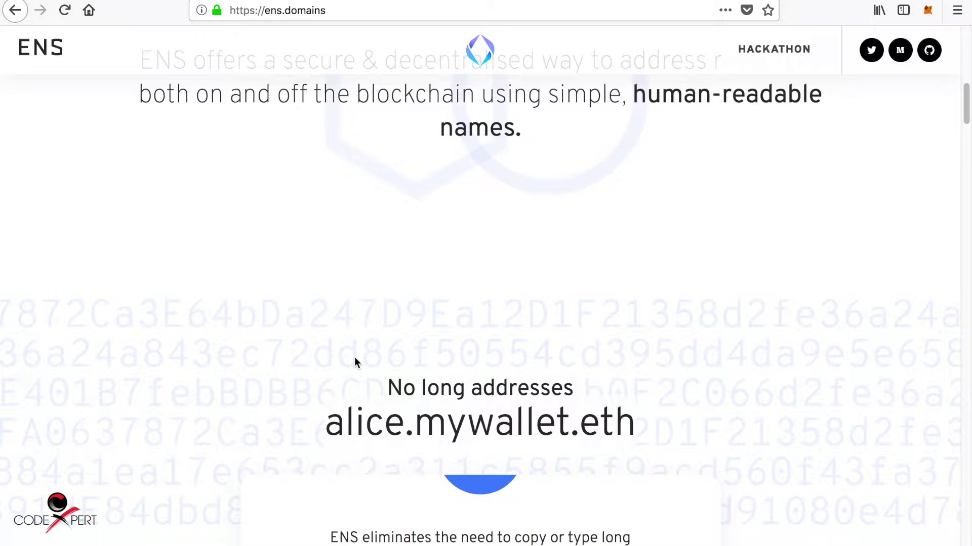
scroll(354, 356, down, 2)
scroll(354, 357, down, 2)
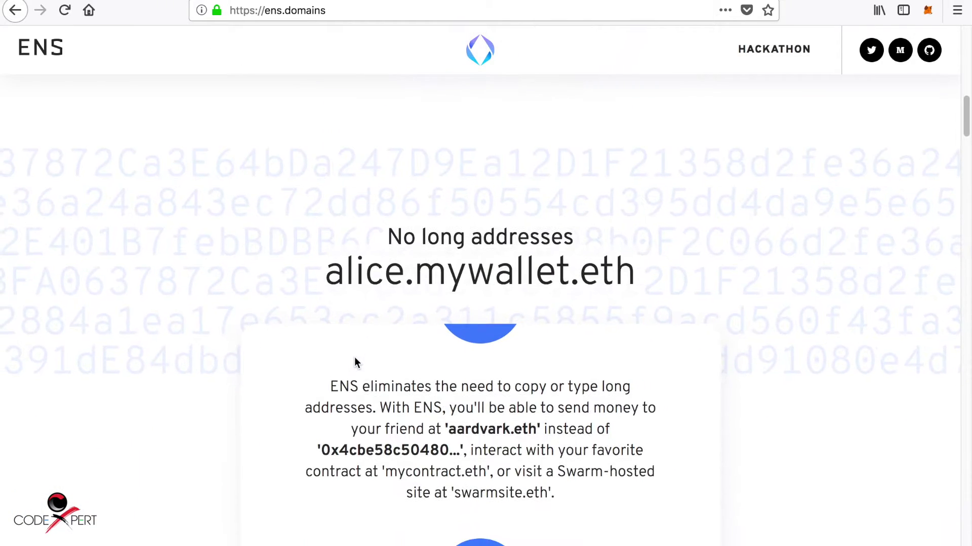
scroll(354, 356, down, 1)
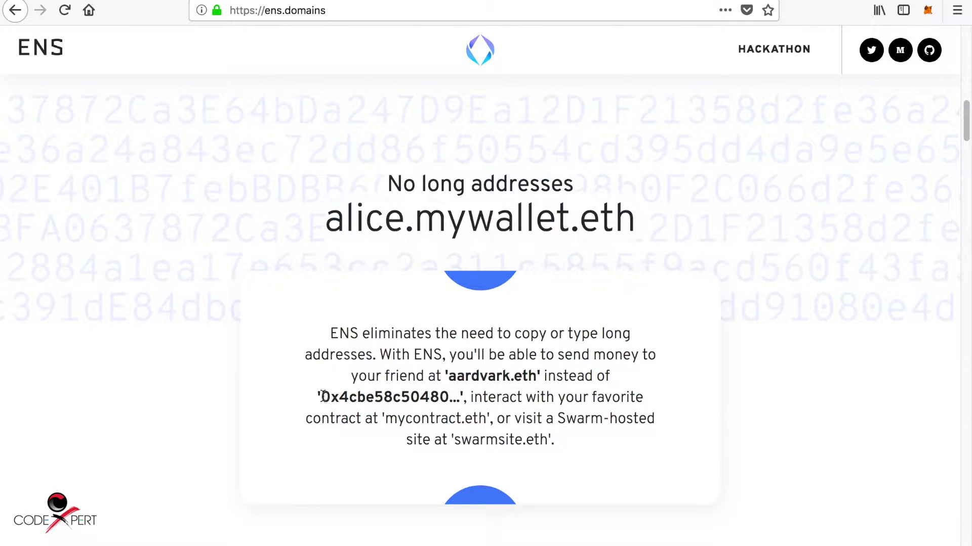
Highlight the example name aardvark.eth and its long hex address, then clear the selection
mouse_move(322, 398)
mouse_down()
mouse_move(437, 406)
mouse_move(537, 385)
mouse_up()
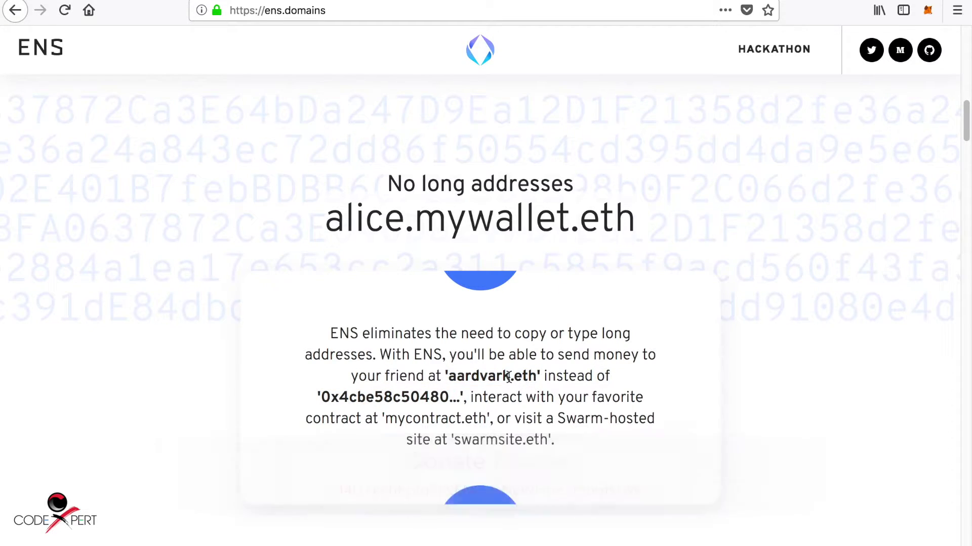
drag(510, 377, 449, 379)
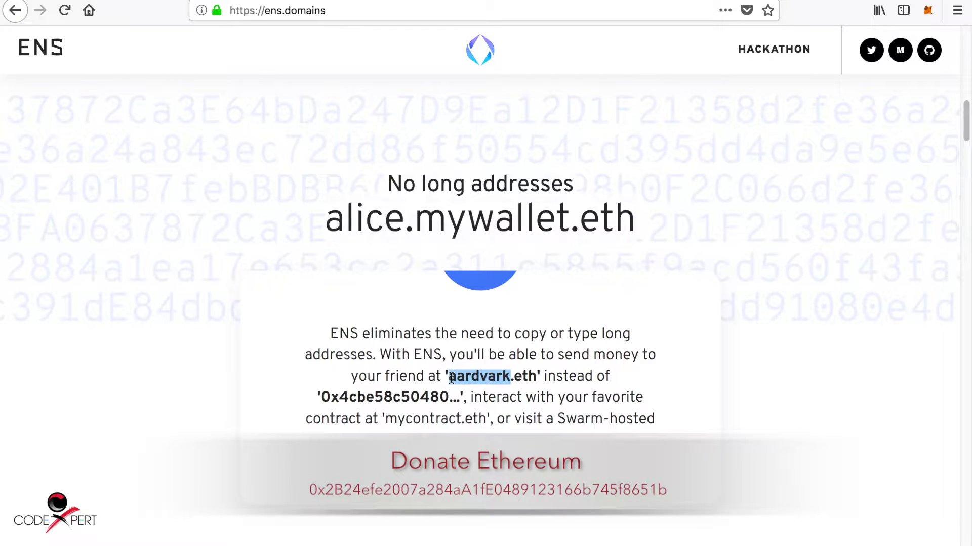
drag(448, 379, 532, 384)
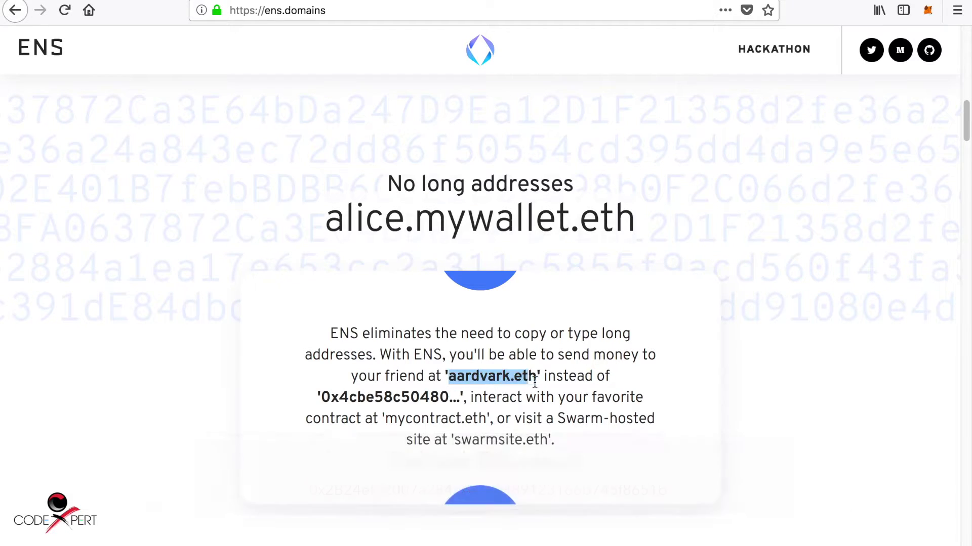
drag(321, 398, 450, 399)
click(451, 400)
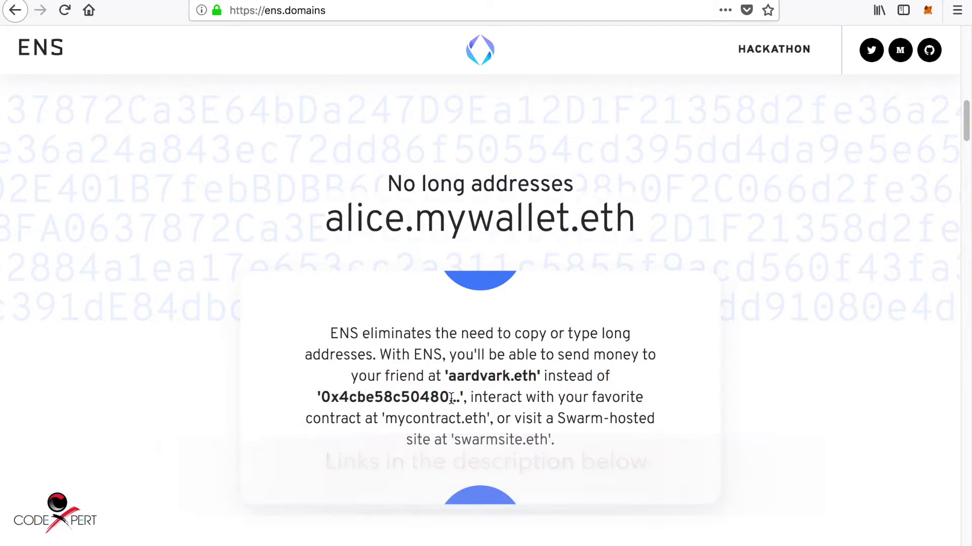
Scroll past the Apps Supporting ENS wallets back up to the Get Started using ENS cards
scroll(451, 399, up, 15)
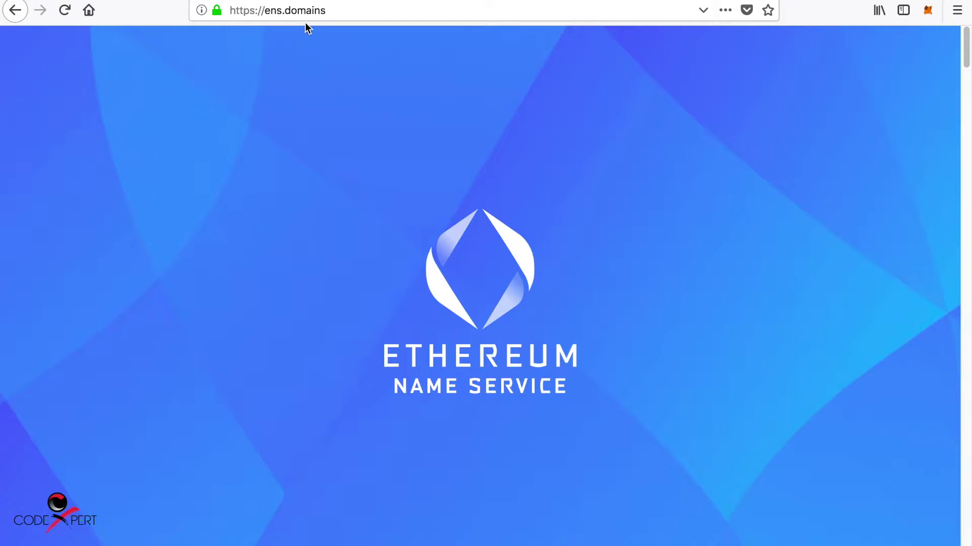
scroll(218, 217, down, 5)
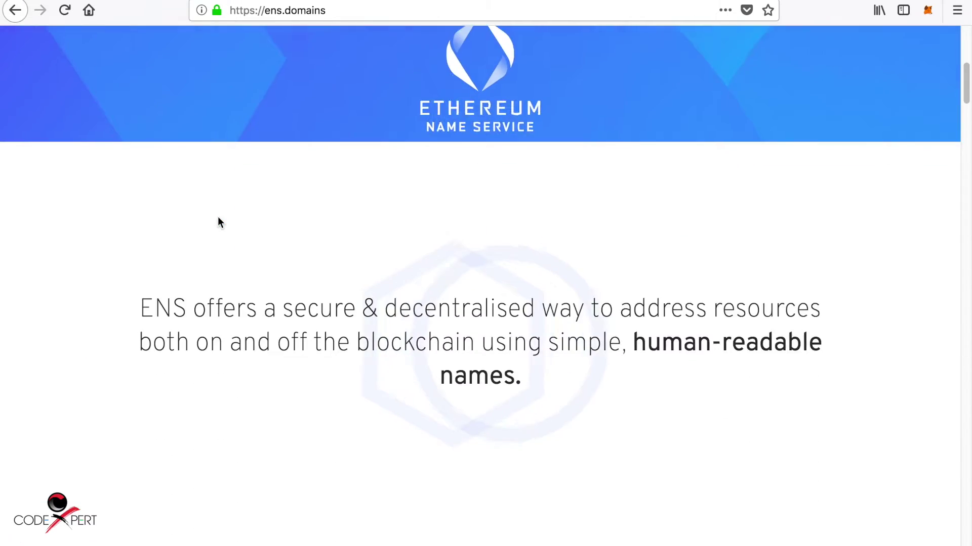
scroll(217, 216, down, 5)
scroll(218, 217, down, 5)
scroll(218, 216, down, 10)
scroll(217, 217, down, 5)
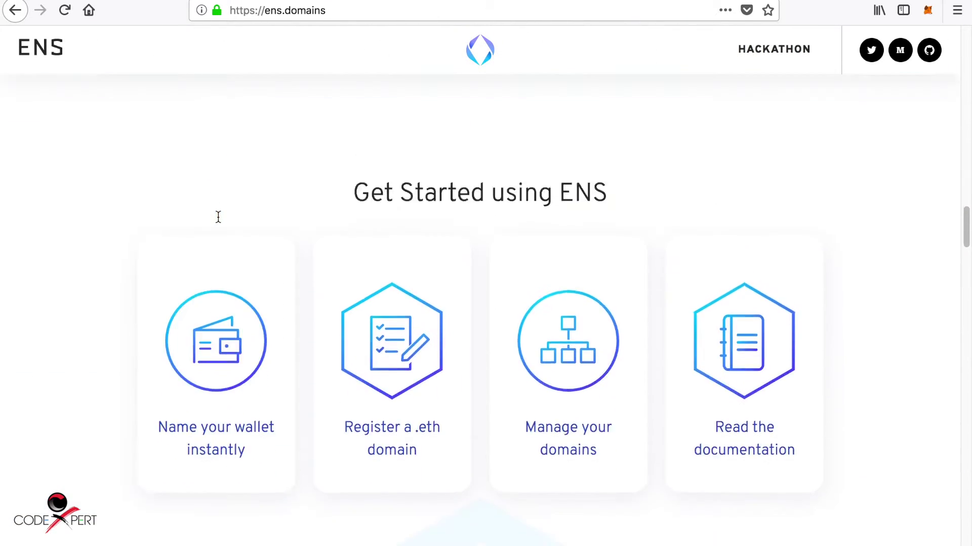
scroll(218, 217, down, 5)
scroll(217, 217, down, 2)
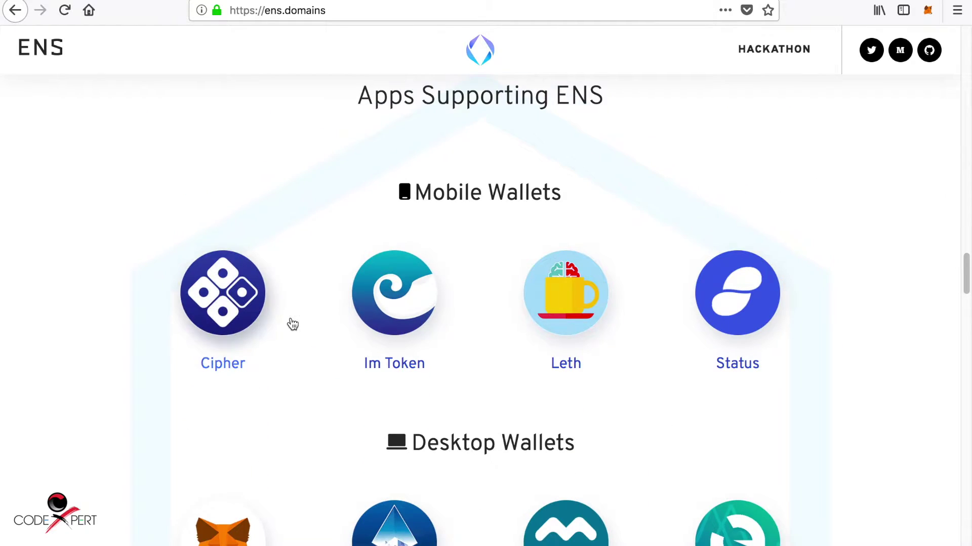
scroll(293, 324, down, 5)
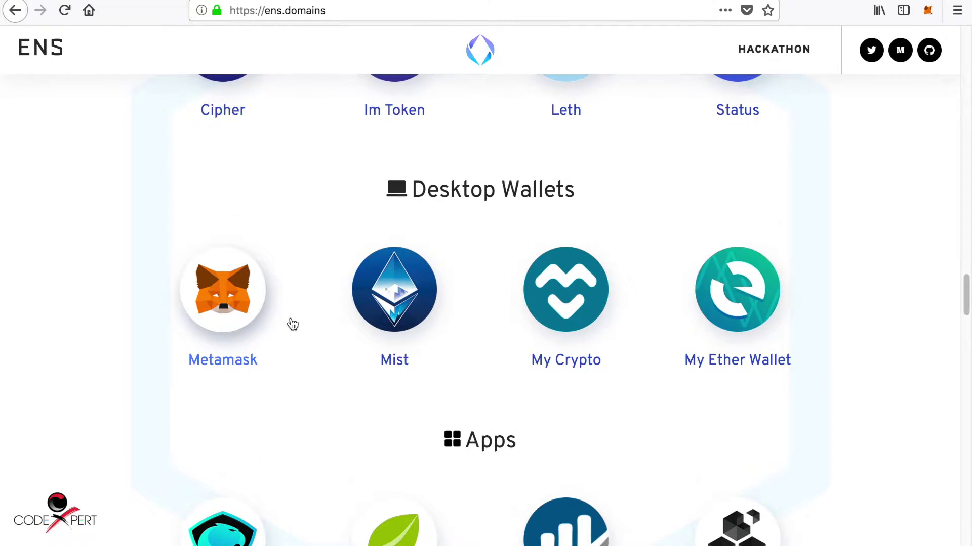
scroll(293, 323, down, 3)
scroll(292, 324, down, 3)
scroll(293, 324, up, 15)
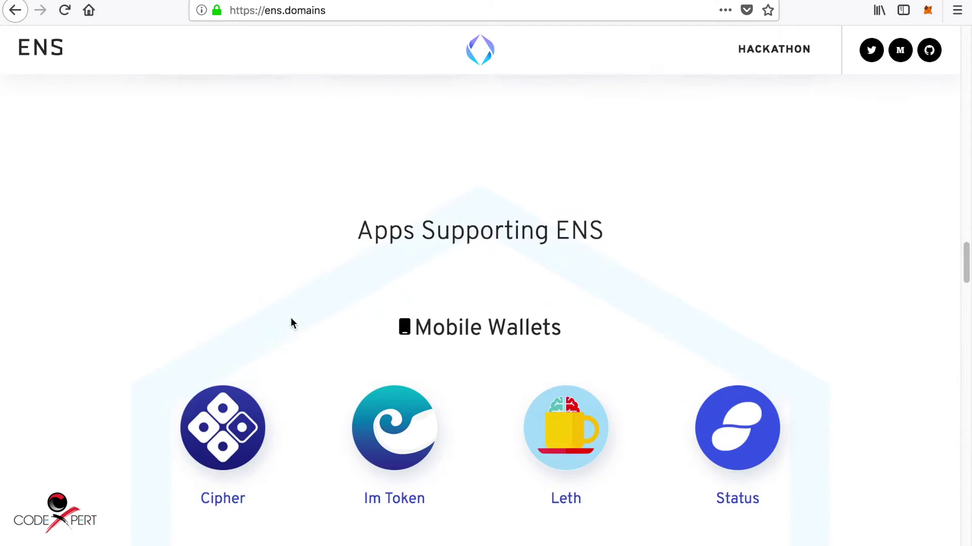
scroll(291, 319, up, 7)
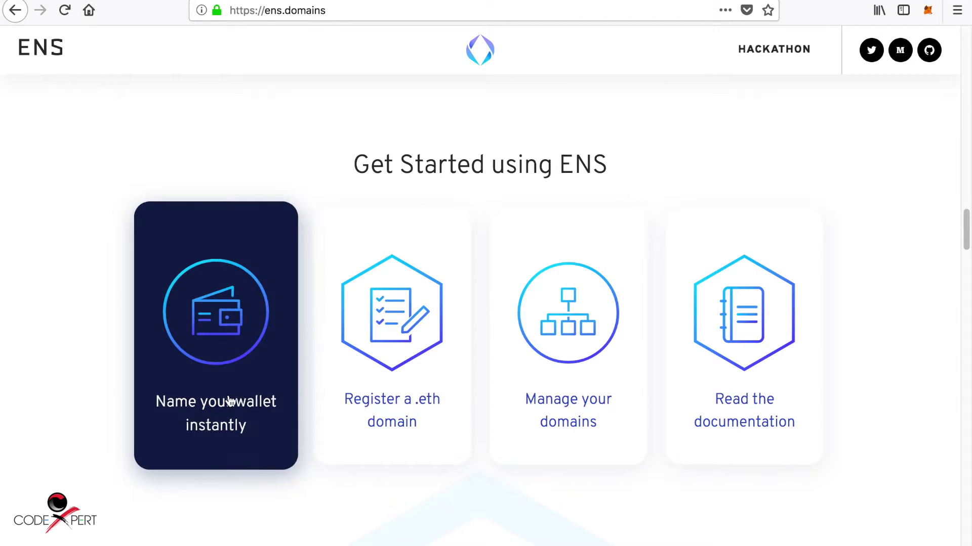
Open 'Name your wallet instantly' in a new tab and search ENSnow for 'codexpert' subdomains
right_click(219, 363)
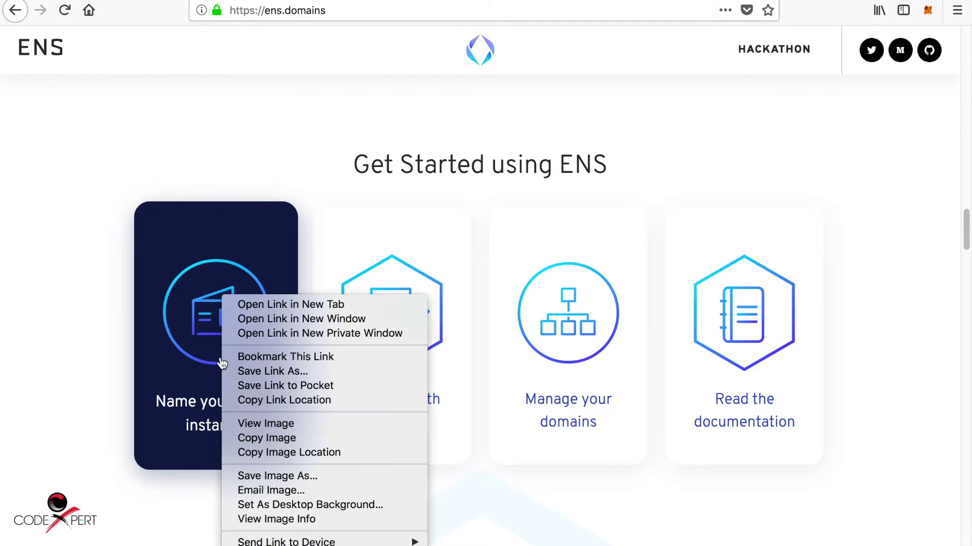
click(244, 304)
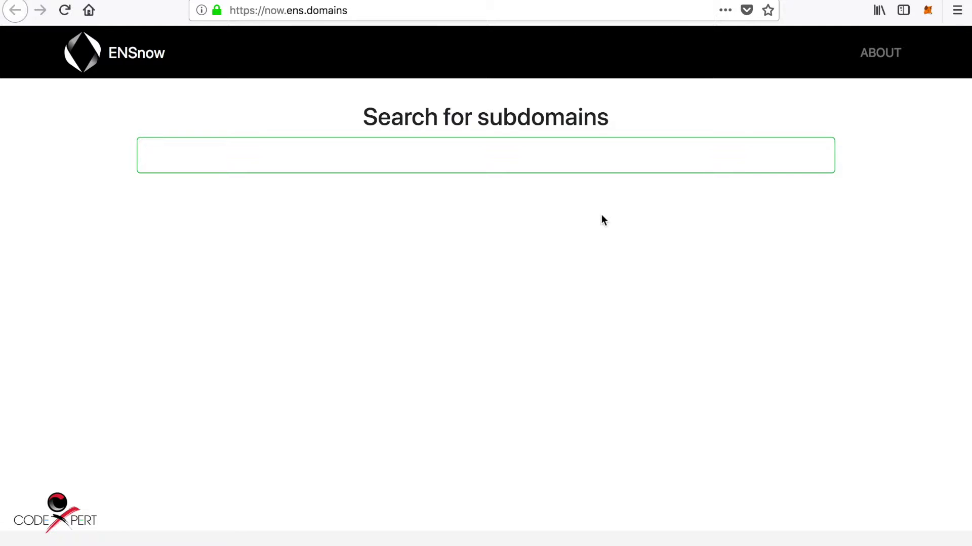
click(548, 162)
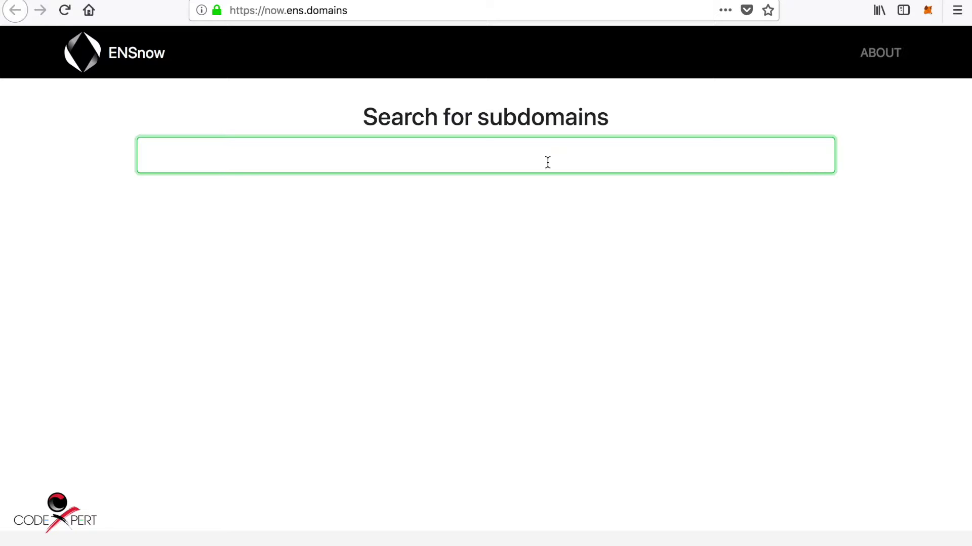
text(codex)
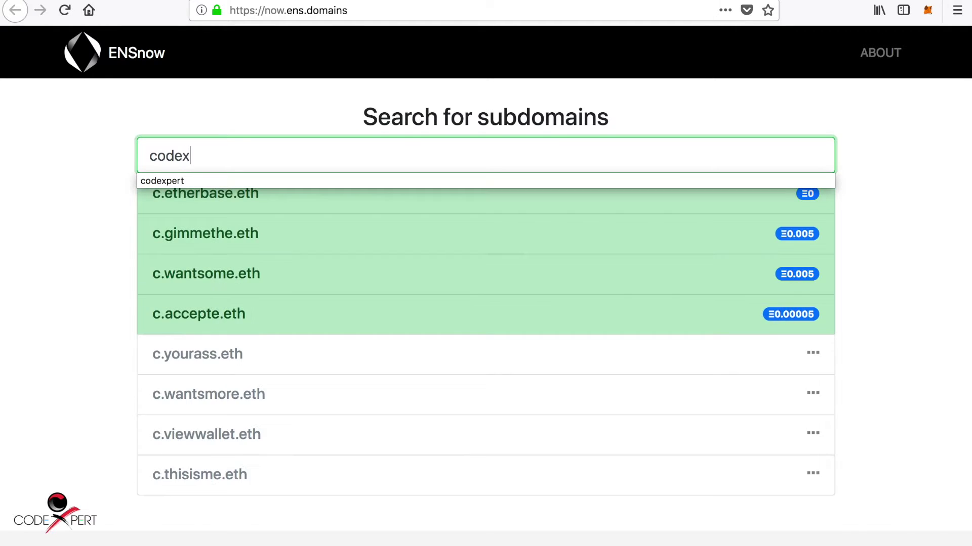
text(pert)
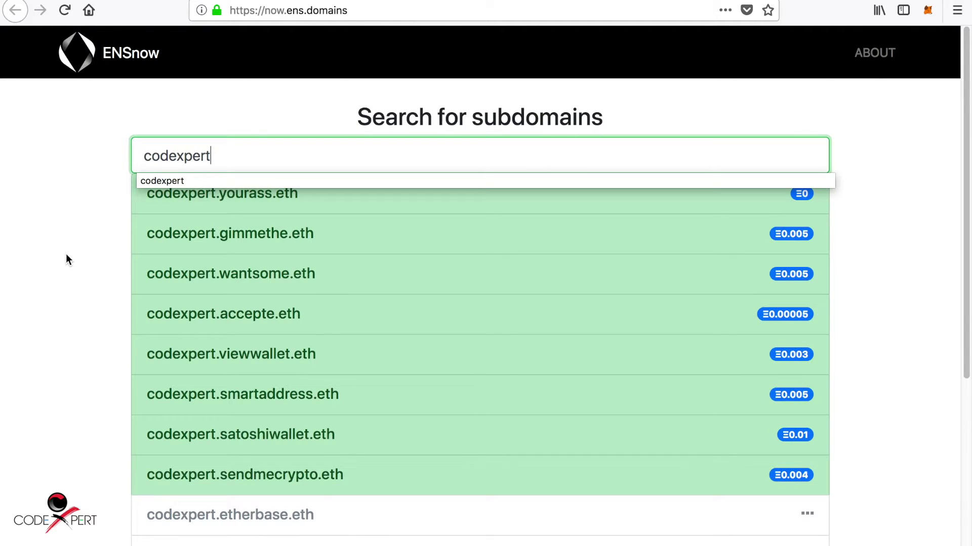
click(66, 253)
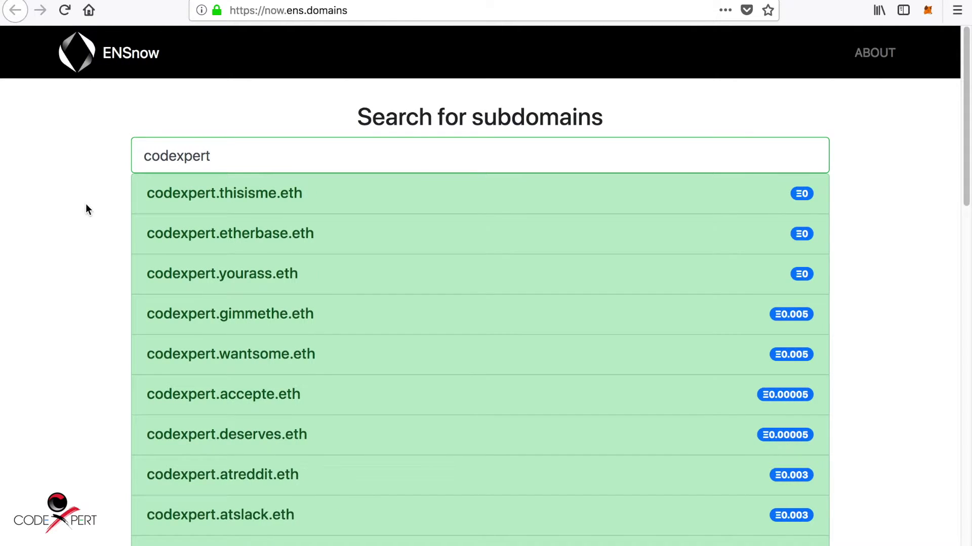
scroll(90, 198, down, 1)
scroll(90, 199, down, 1)
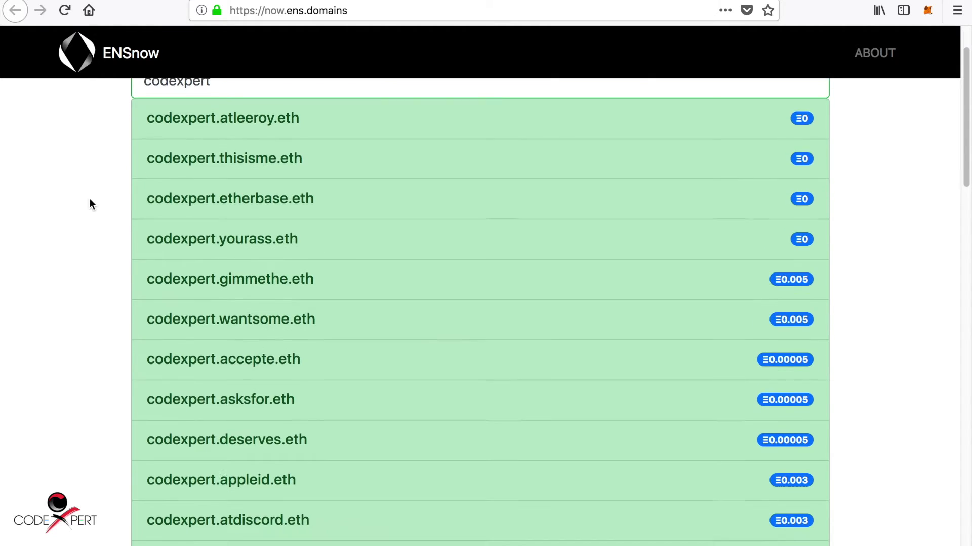
scroll(89, 199, down, 5)
scroll(89, 198, down, 7)
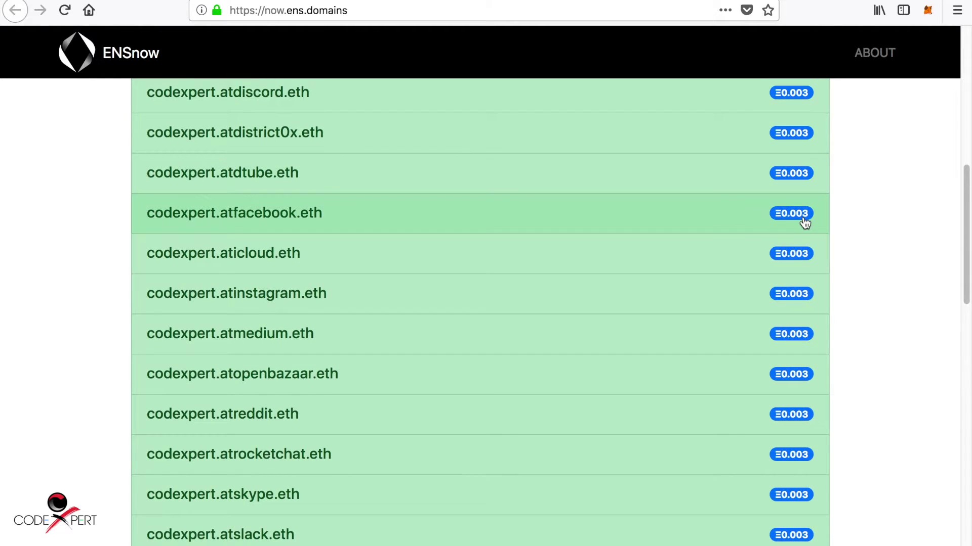
scroll(774, 453, down, 3)
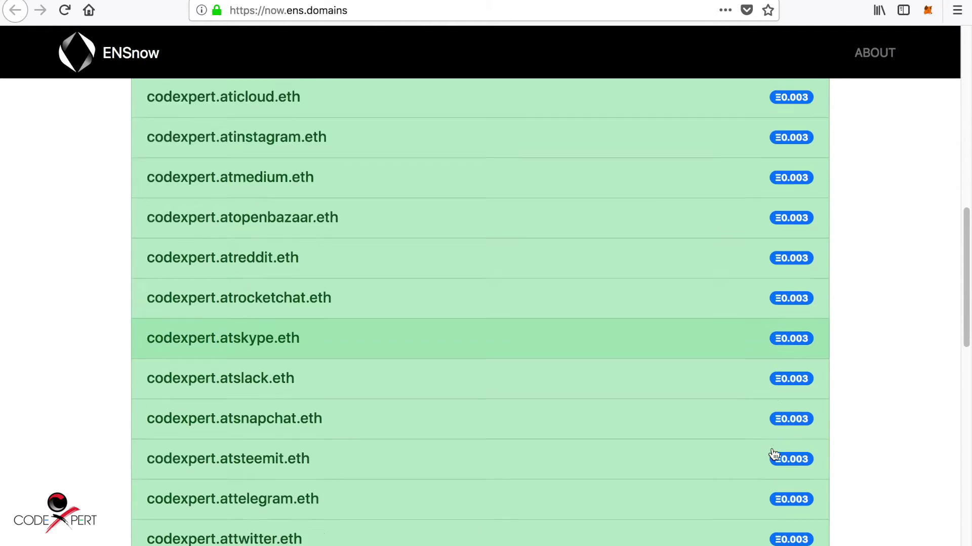
scroll(774, 453, down, 5)
scroll(774, 454, down, 6)
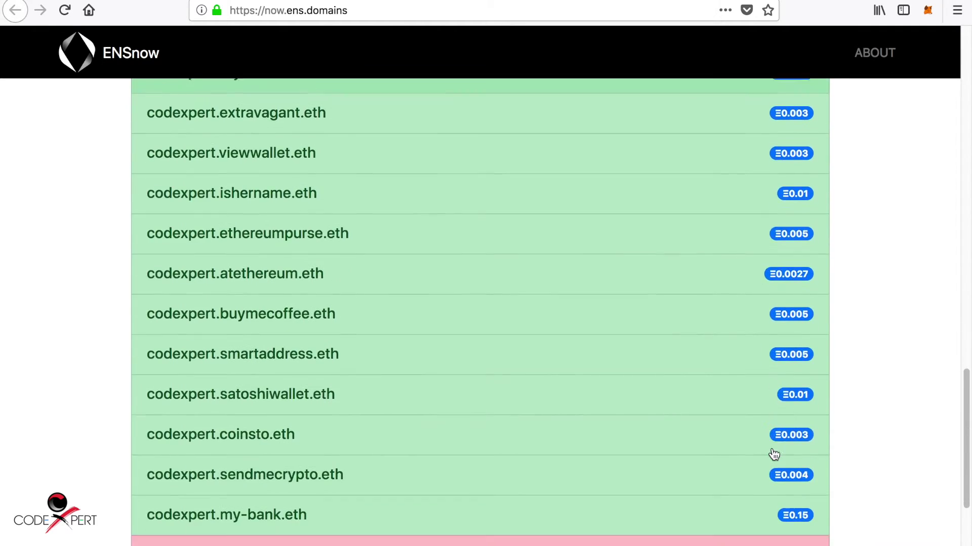
scroll(774, 453, up, 5)
scroll(774, 454, up, 5)
scroll(774, 453, up, 2)
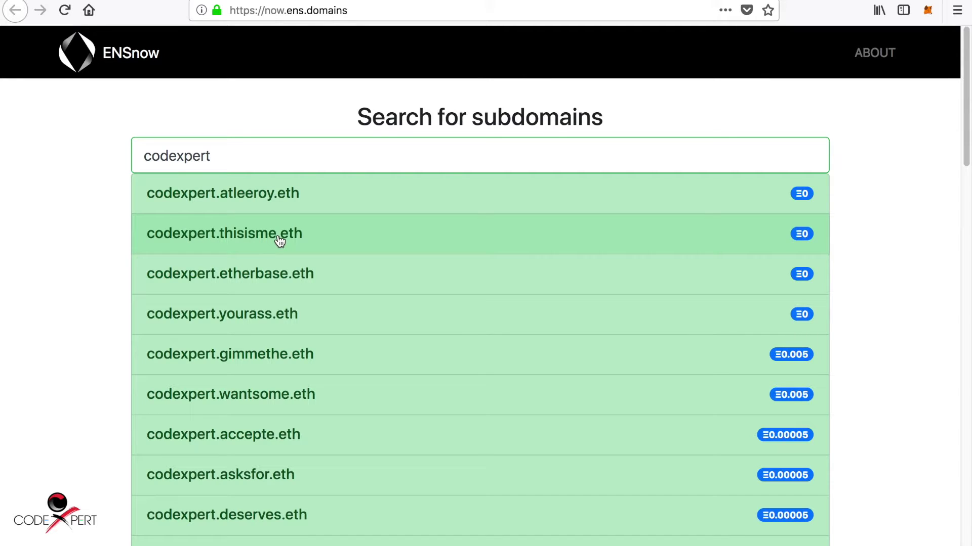
click(250, 241)
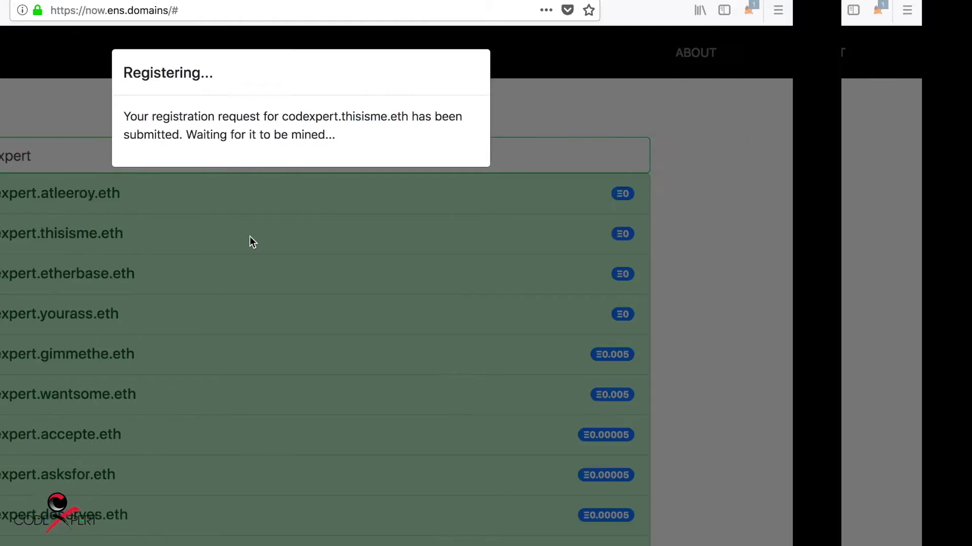